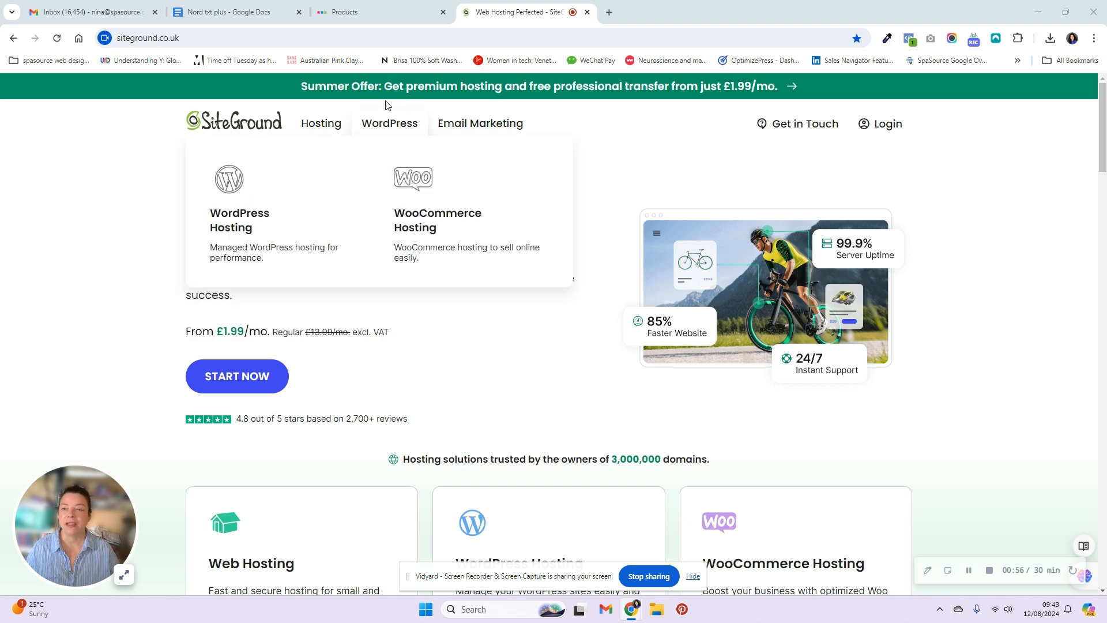
- Return to SiteGround and launch the Add New Website wizard from the Websites list
{"action": "left_click", "coordinate": [368, 12]}
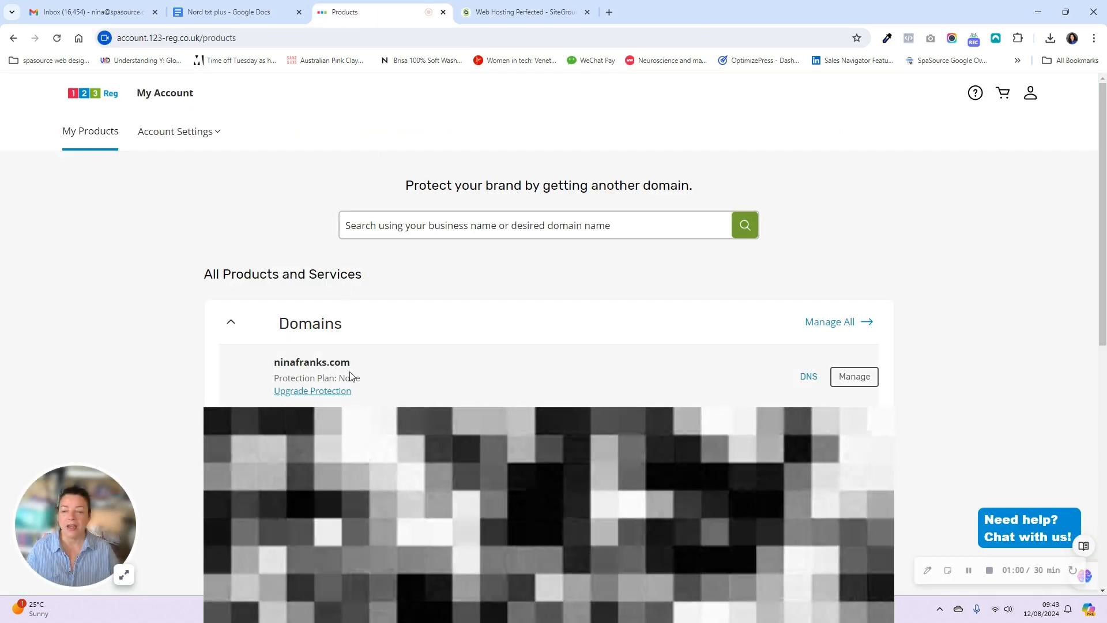
{"action": "left_click", "coordinate": [518, 12]}
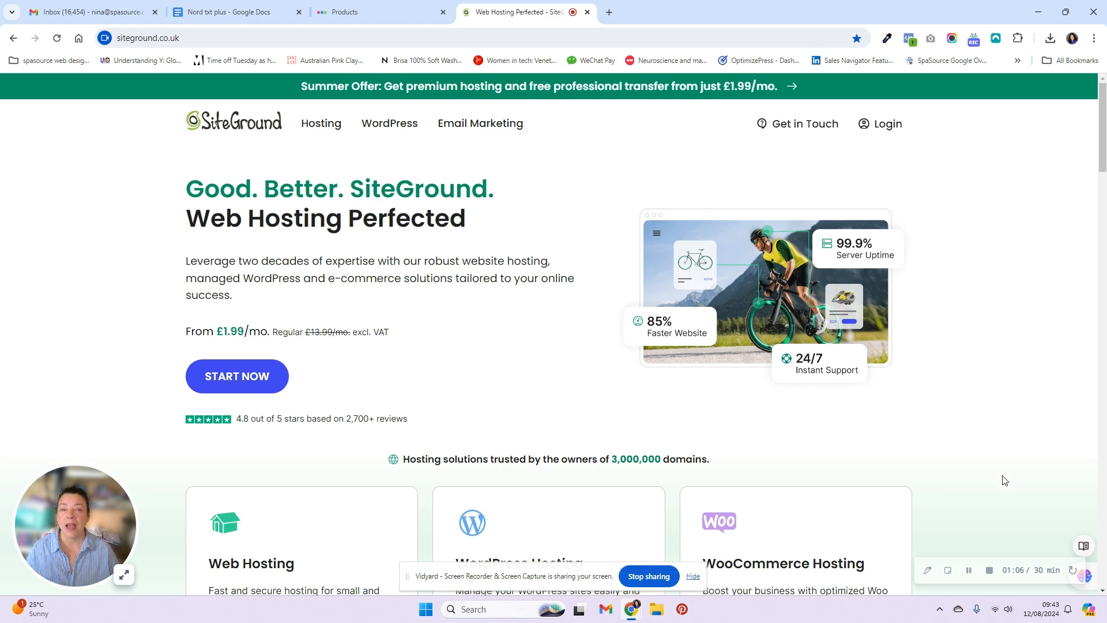
{"action": "left_click", "coordinate": [969, 581]}
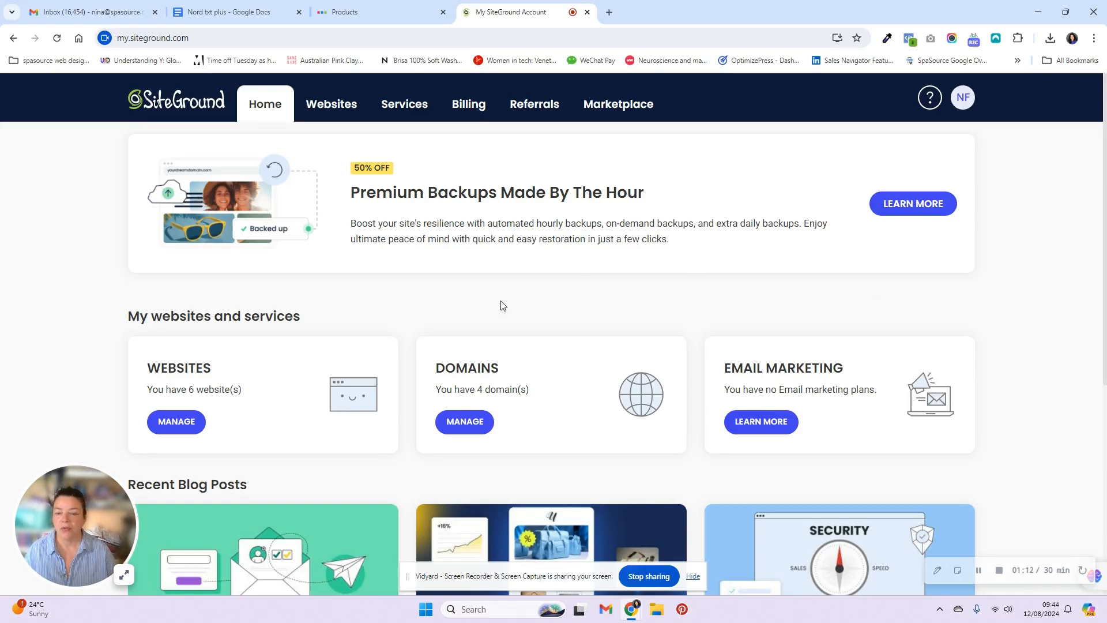
{"action": "left_click", "coordinate": [349, 111]}
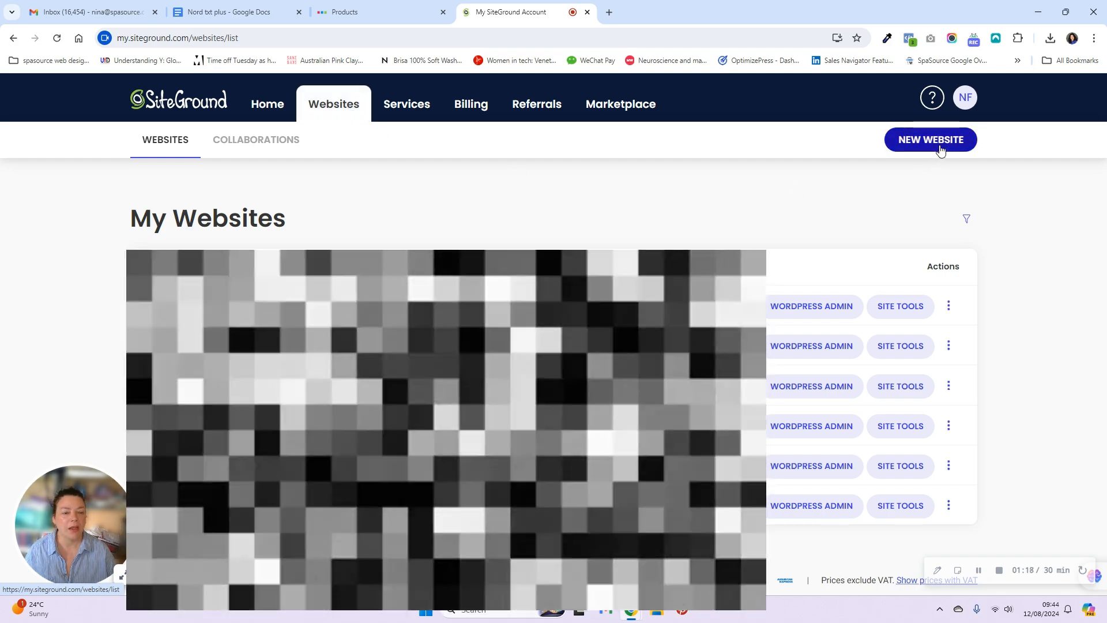
{"action": "left_click", "coordinate": [939, 145]}
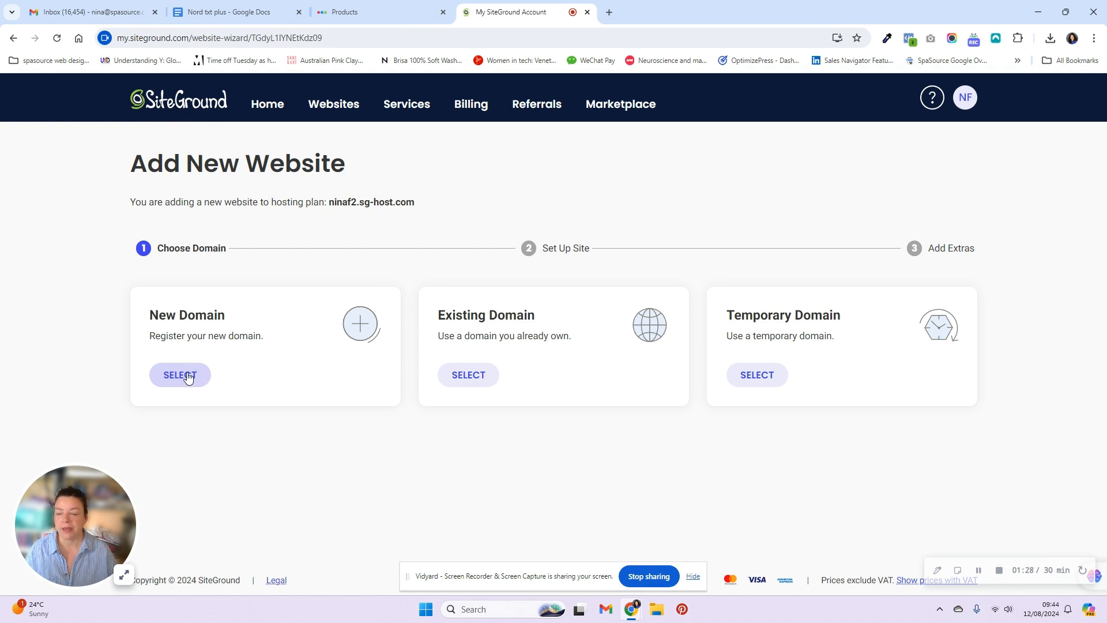
- Choose Existing Domain, enter ninafranks.com, and pick Start New Website on the setup step
{"action": "left_click", "coordinate": [470, 386]}
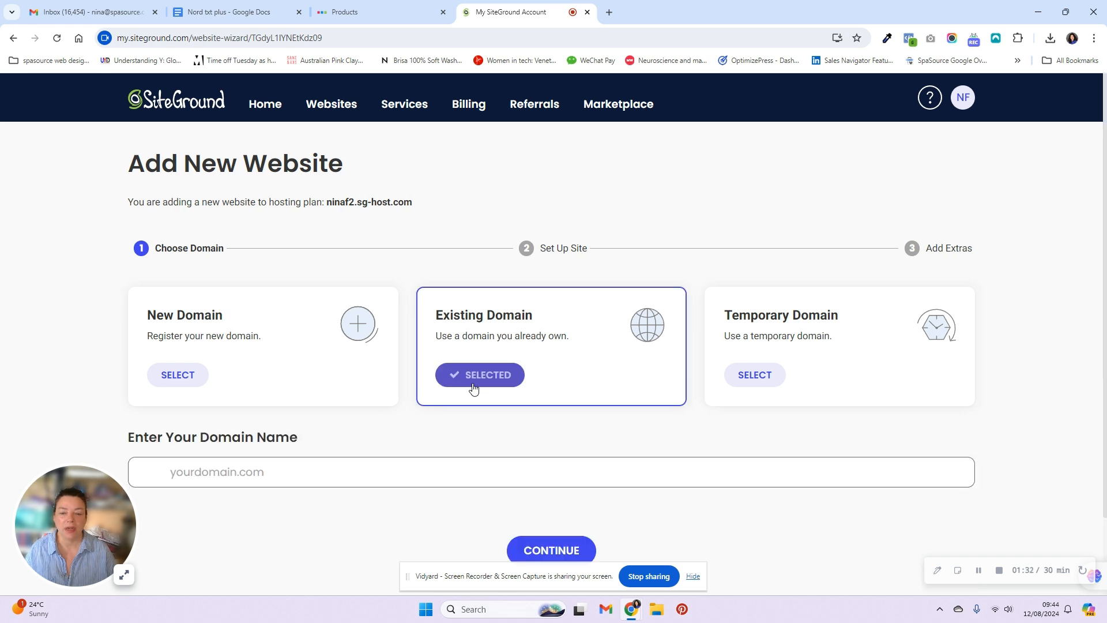
{"action": "left_click", "coordinate": [166, 470]}
{"action": "type", "text": "n"}
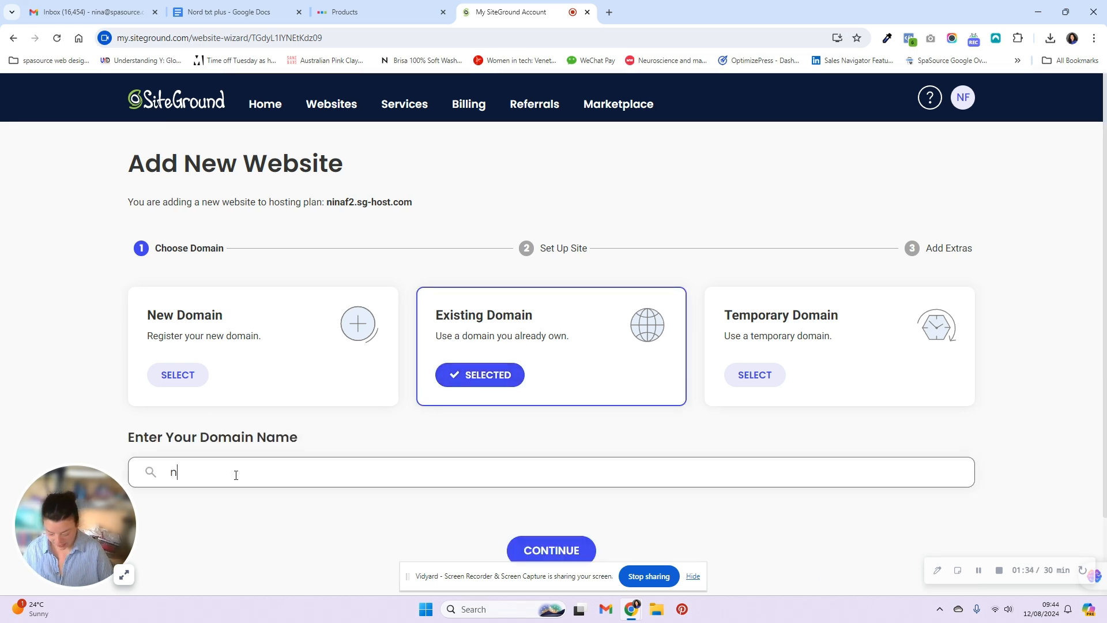
{"action": "type", "text": "inafranks"}
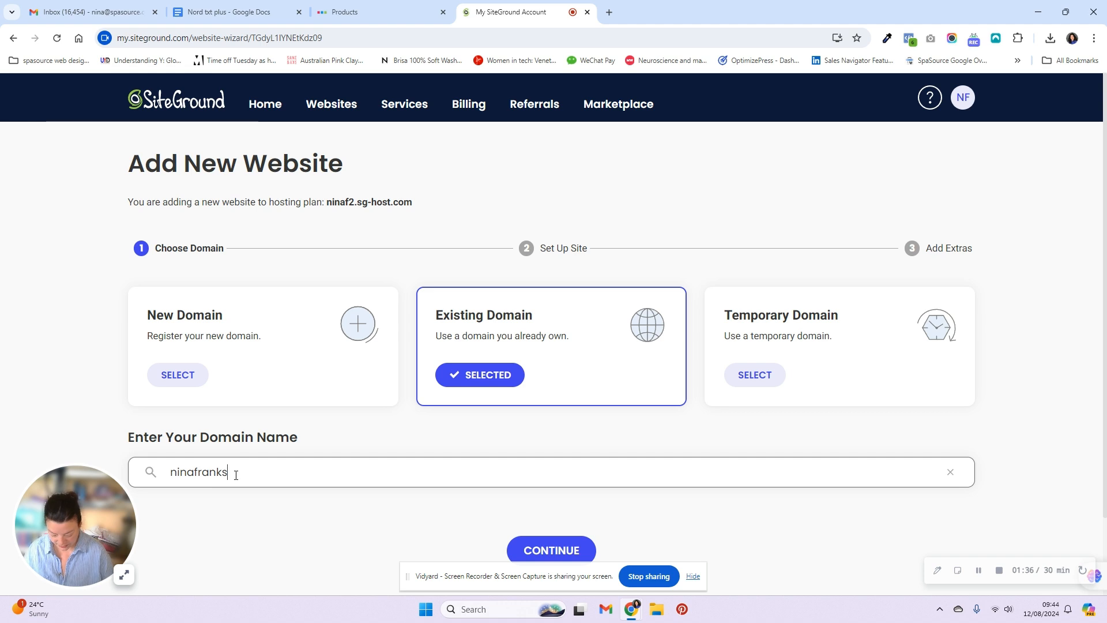
{"action": "type", "text": ".com"}
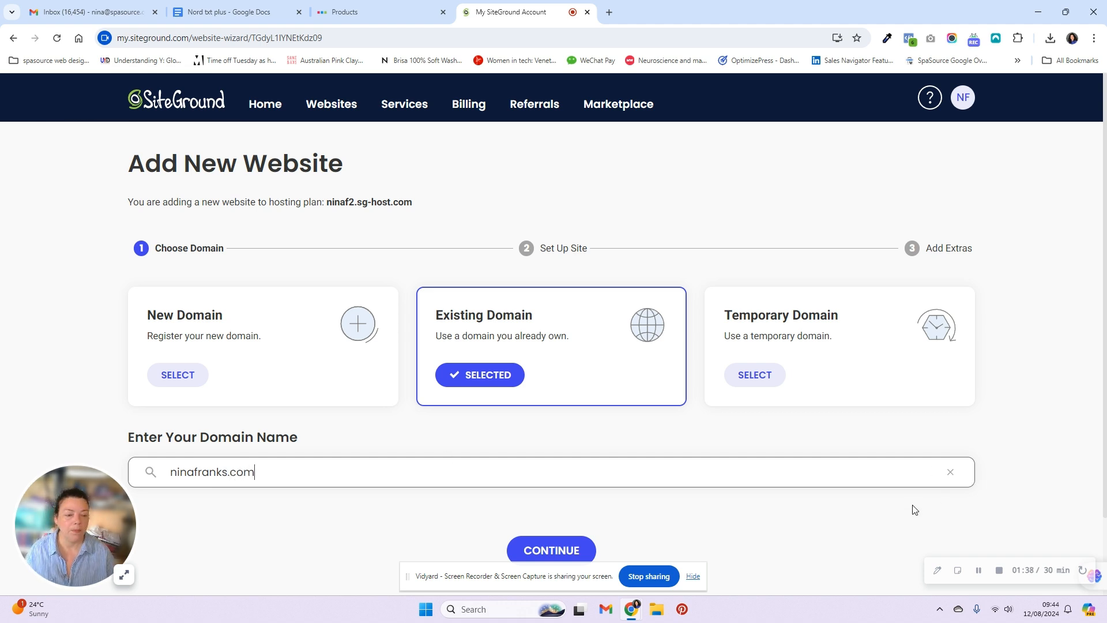
{"action": "left_click", "coordinate": [560, 550]}
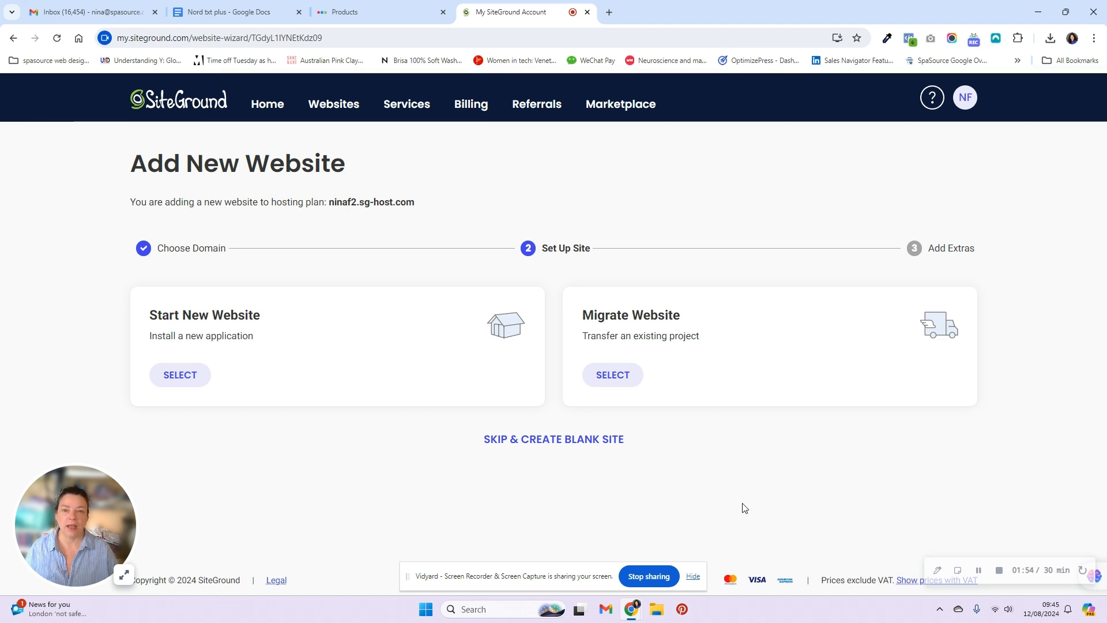
{"action": "left_click", "coordinate": [184, 378]}
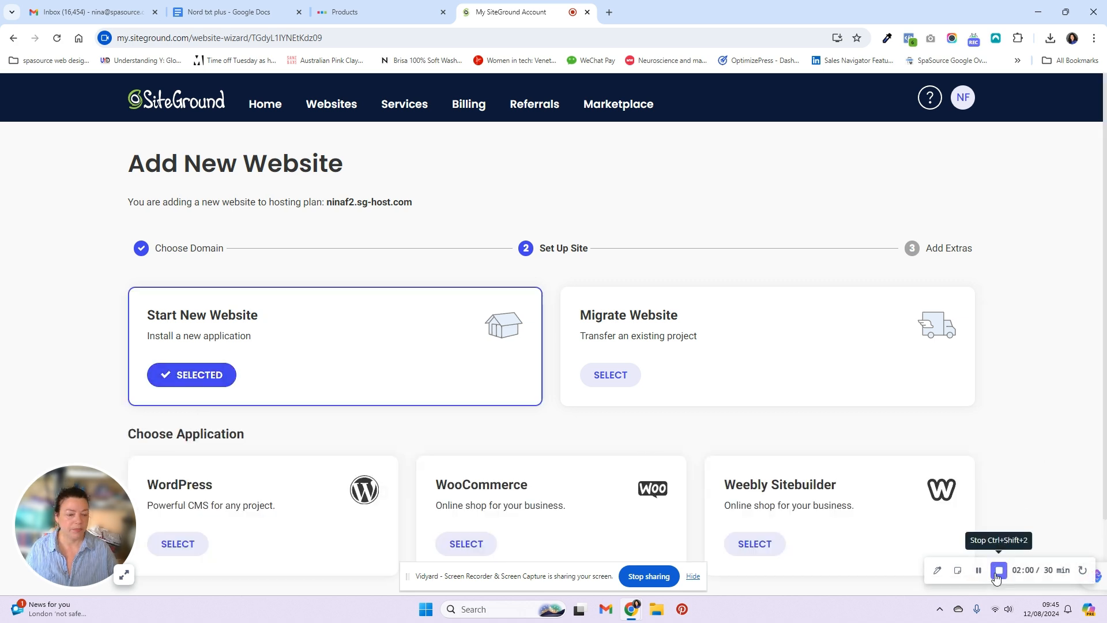
- Pick WordPress as the site's application and fill in the admin login details
{"action": "scroll", "coordinate": [1004, 430], "scroll_direction": "down", "scroll_amount": 2}
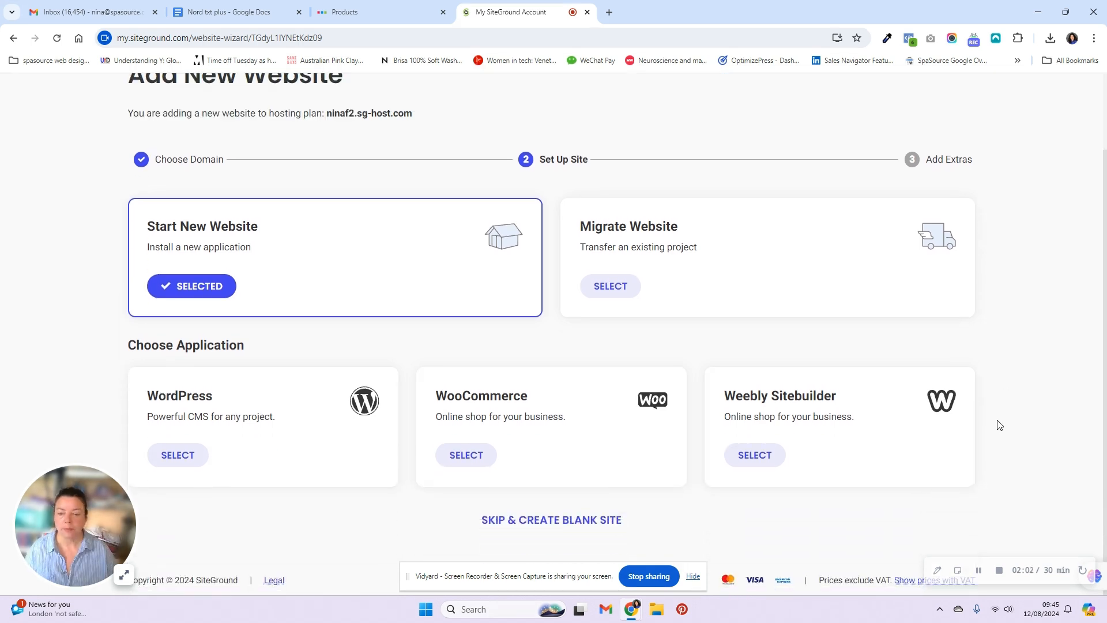
{"action": "left_click", "coordinate": [192, 465]}
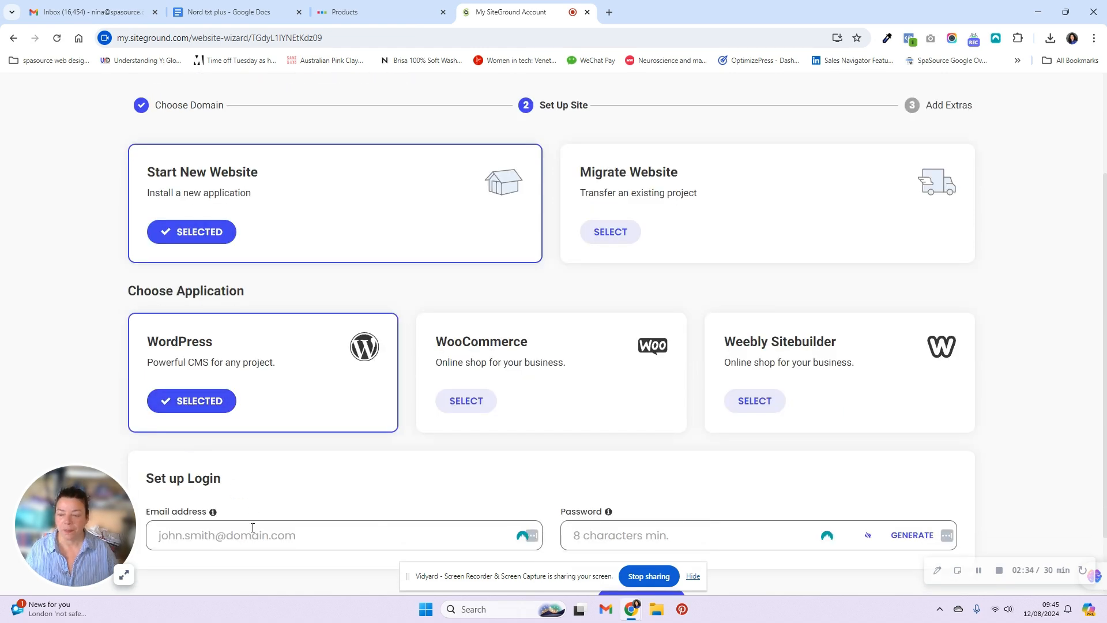
{"action": "left_click", "coordinate": [250, 538]}
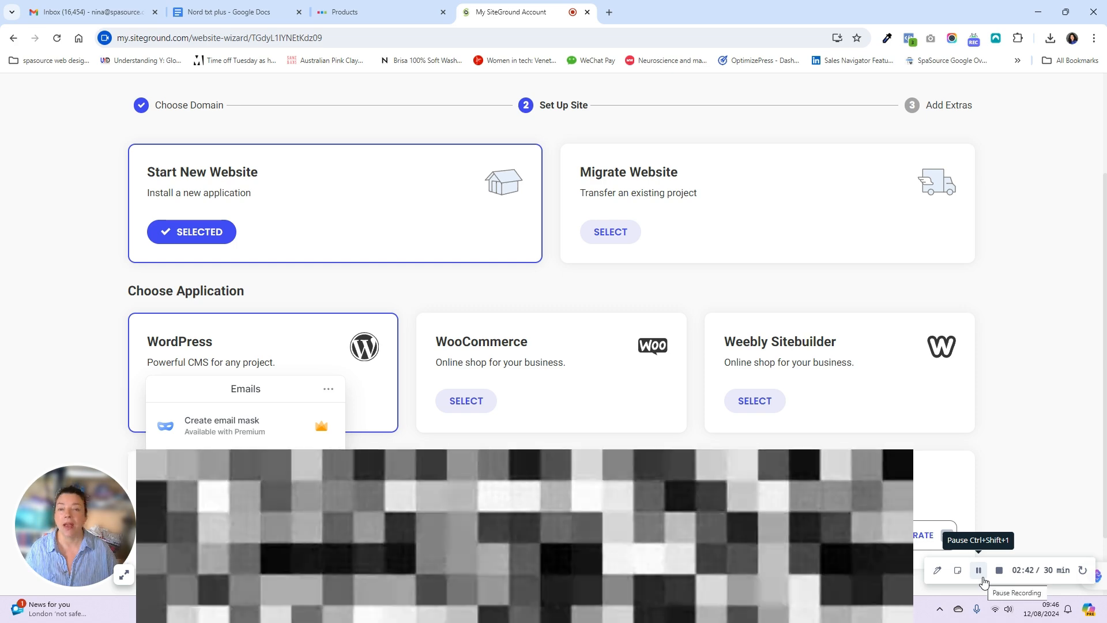
{"action": "left_click", "coordinate": [983, 580]}
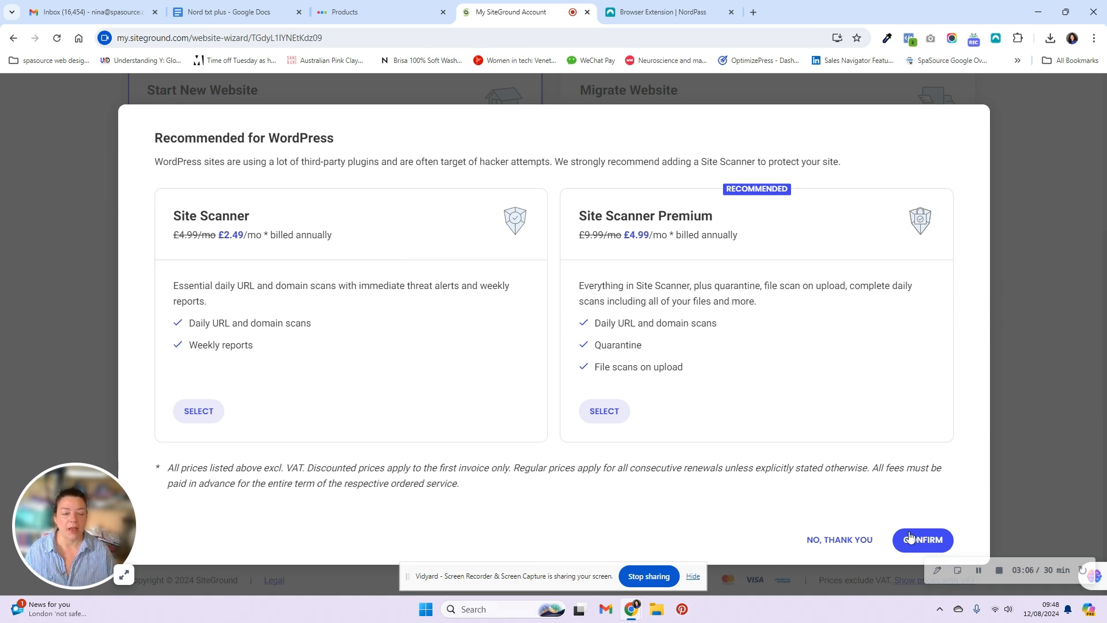
- Decline the Site Scanner offer, skip the extras, and finish creating the website
{"action": "left_click", "coordinate": [863, 540]}
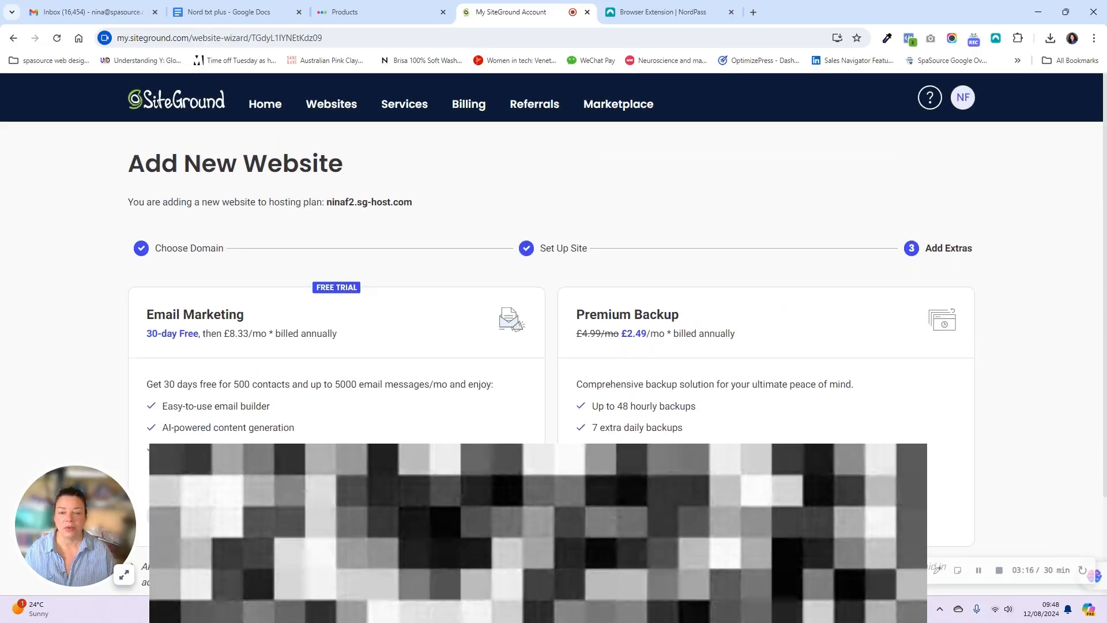
{"action": "scroll", "coordinate": [825, 473], "scroll_direction": "down", "scroll_amount": 2}
{"action": "scroll", "coordinate": [824, 477], "scroll_direction": "down", "scroll_amount": 1}
{"action": "left_click", "coordinate": [545, 505]}
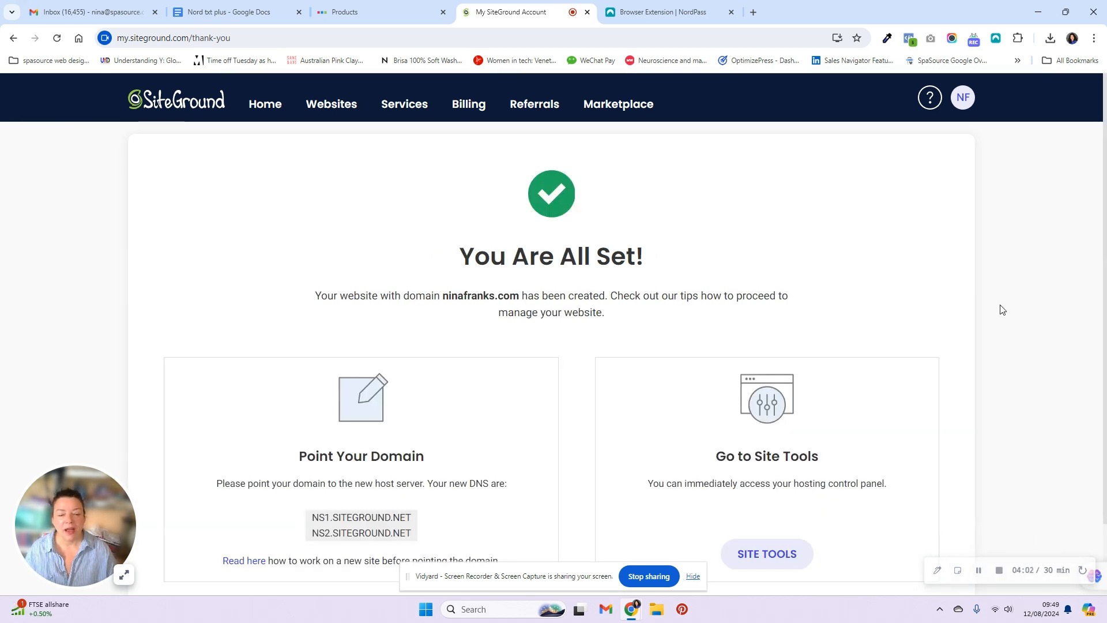
- Copy the NS1.SITEGROUND.NET nameserver and go to the 123 Reg products page
{"action": "scroll", "coordinate": [1002, 310], "scroll_direction": "down", "scroll_amount": 1}
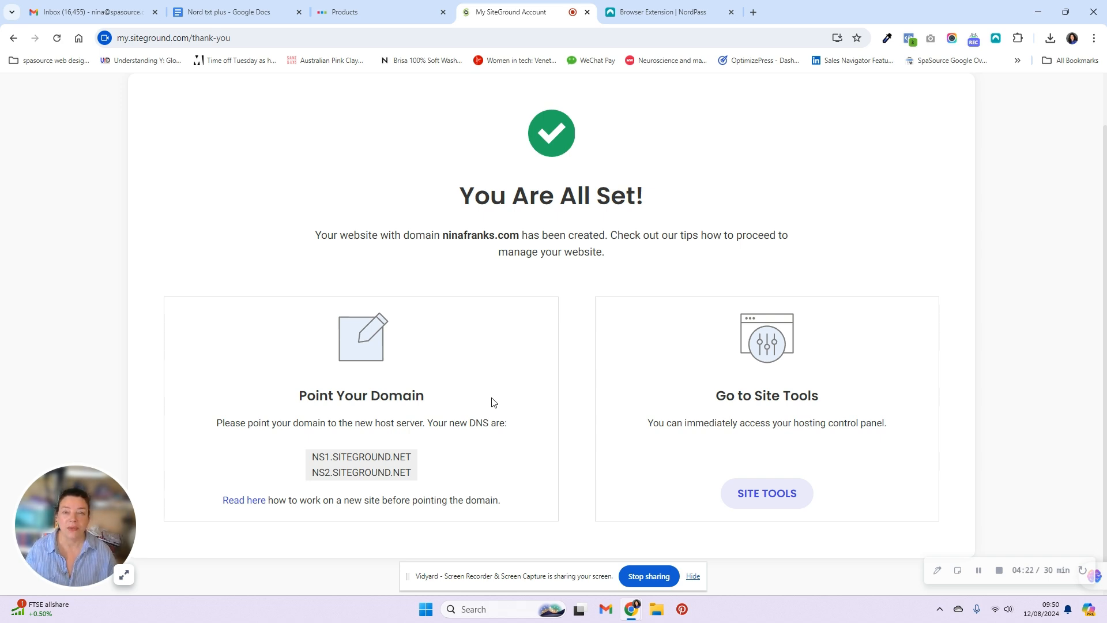
{"action": "scroll", "coordinate": [541, 382], "scroll_direction": "down", "scroll_amount": 1}
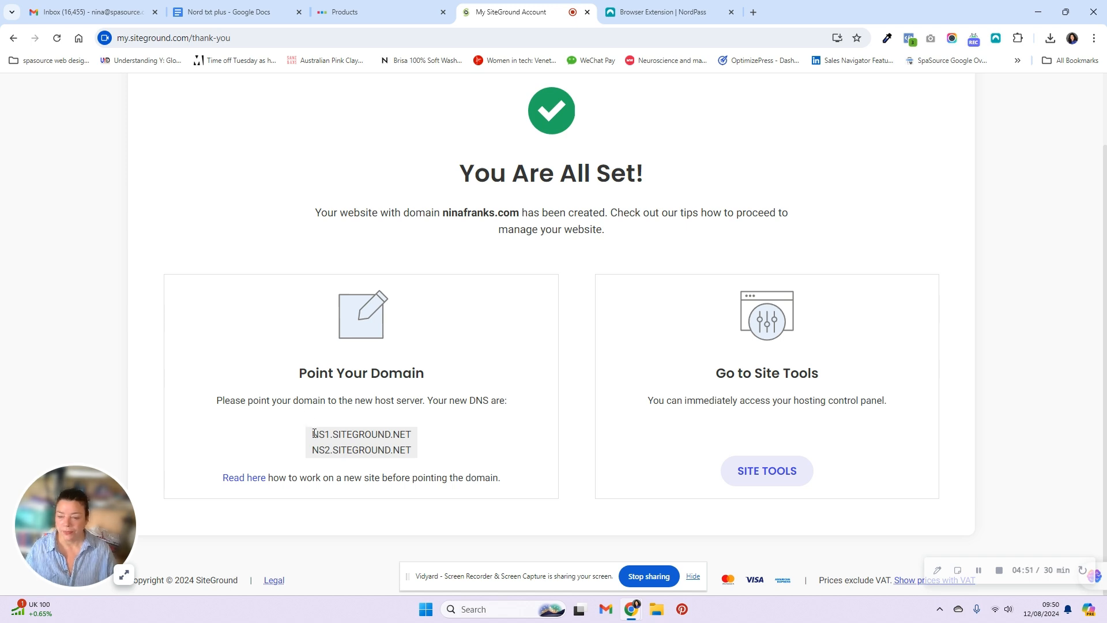
{"action": "left_click_drag", "start_coordinate": [312, 433], "coordinate": [413, 438]}
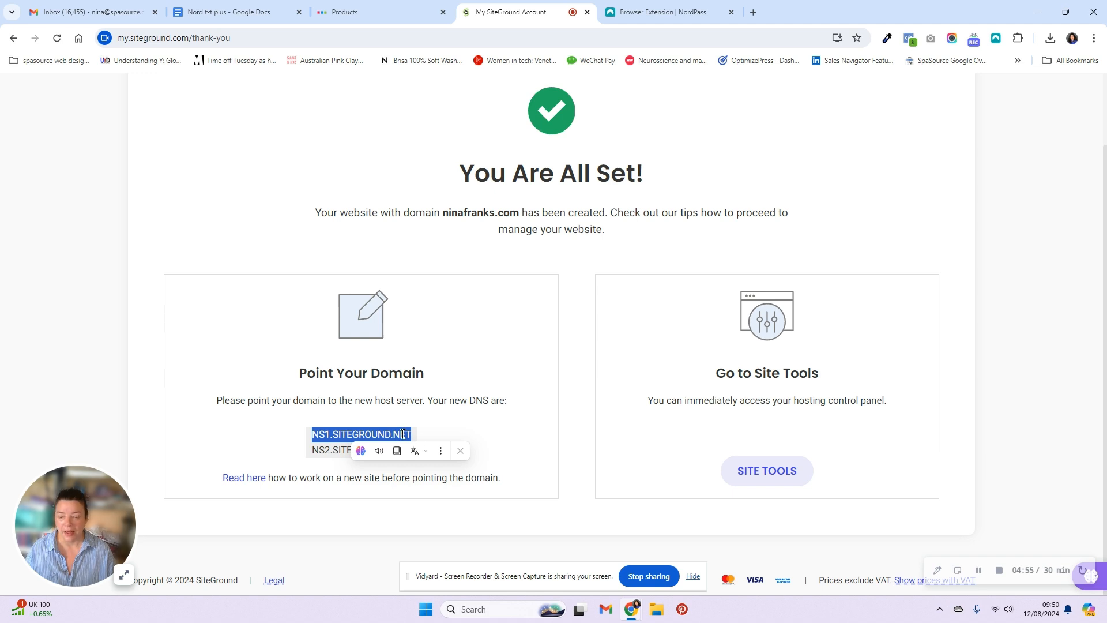
{"action": "right_click", "coordinate": [403, 434]}
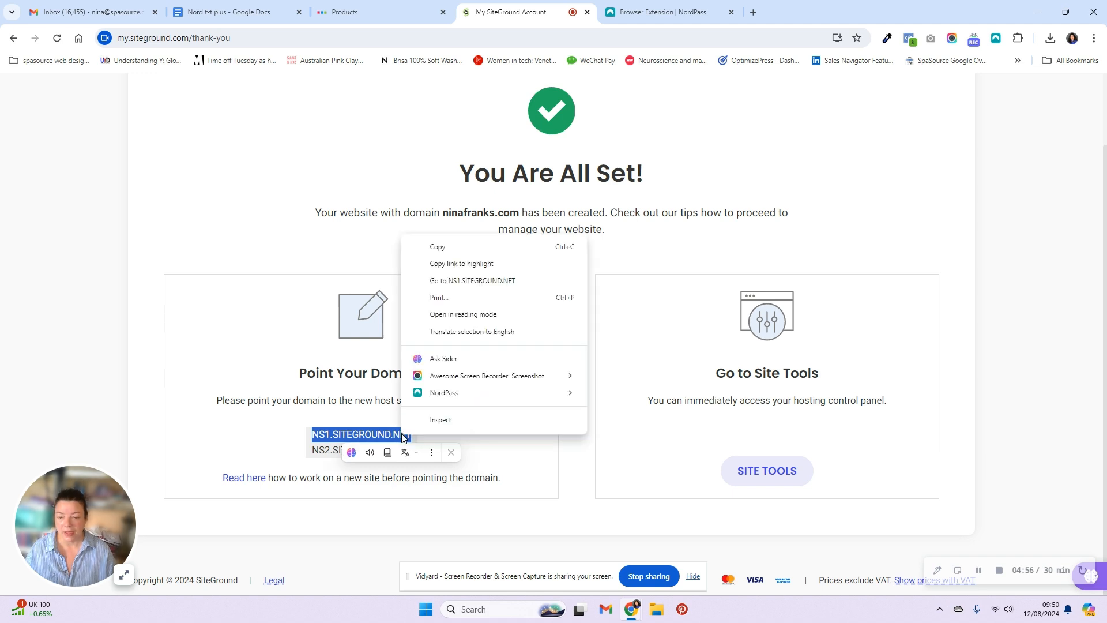
{"action": "left_click", "coordinate": [444, 248]}
{"action": "left_click", "coordinate": [325, 439]}
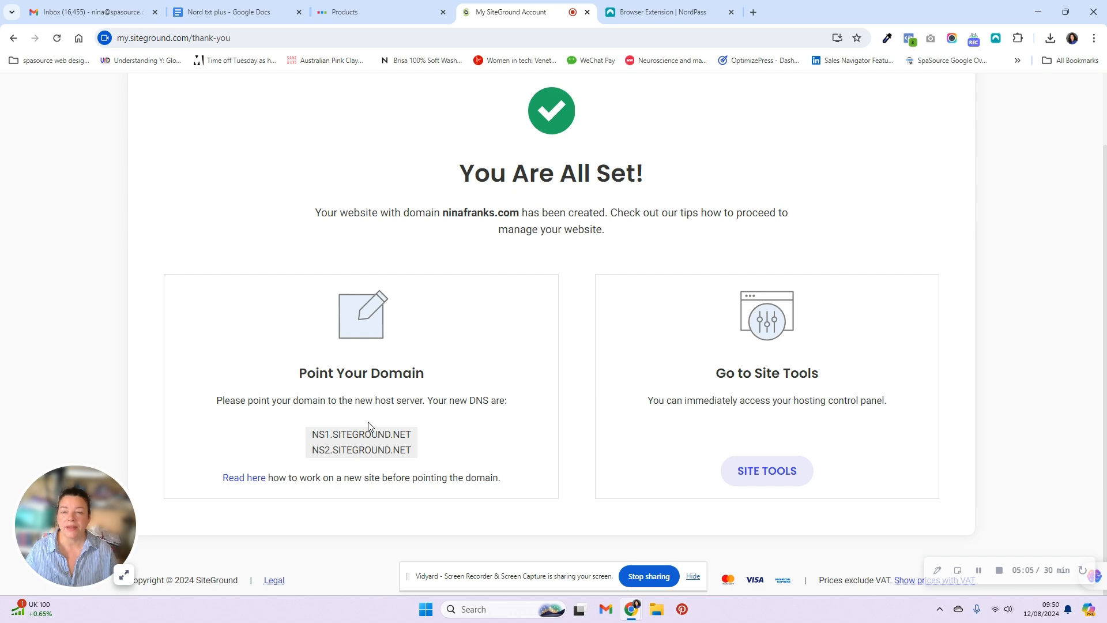
{"action": "left_click", "coordinate": [364, 9]}
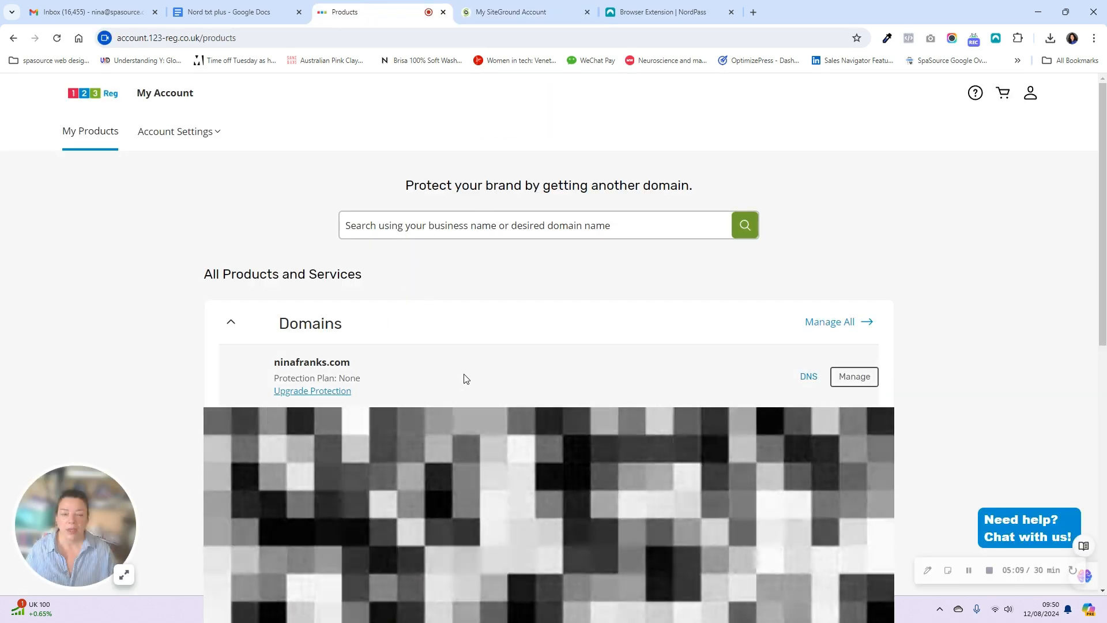
- Open ninafranks.com's DNS nameserver settings and bring up the Edit nameservers dialog
{"action": "left_click", "coordinate": [806, 379]}
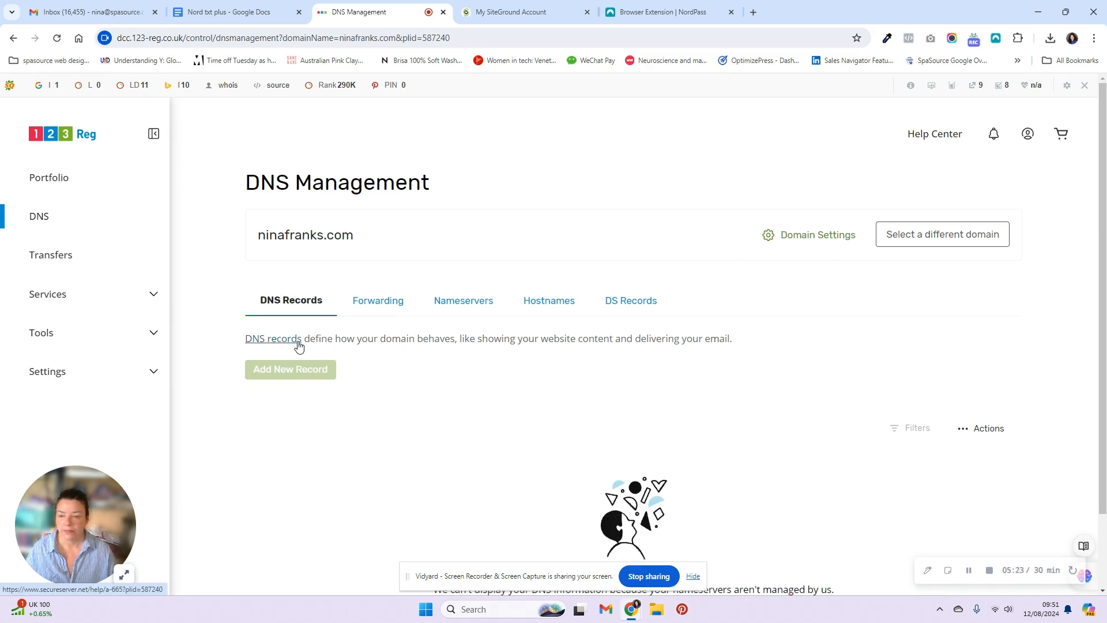
{"action": "left_click", "coordinate": [470, 308]}
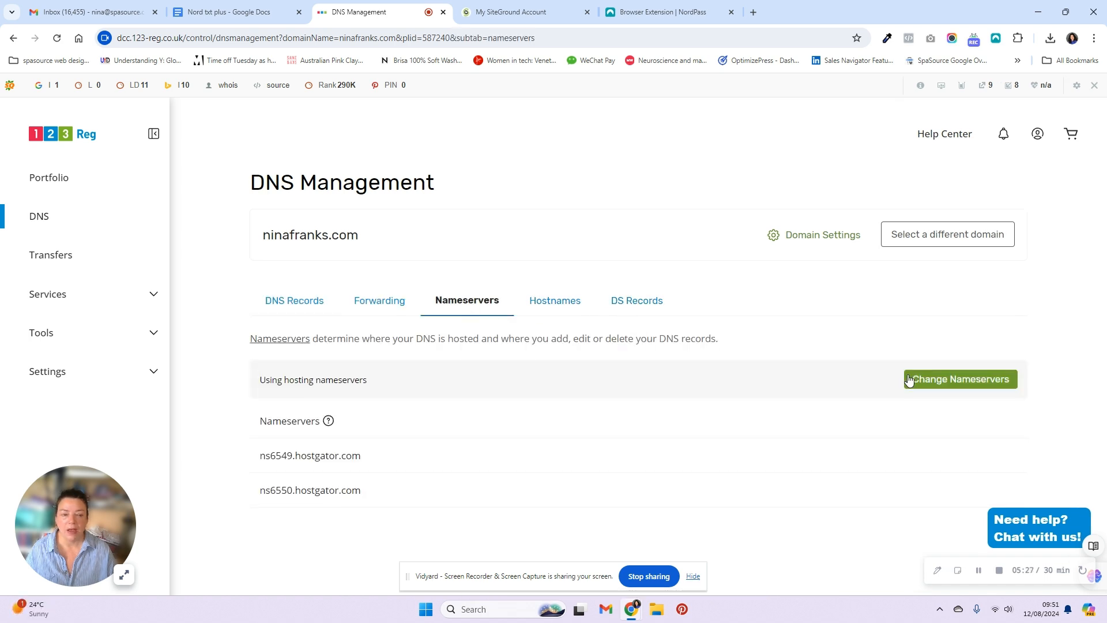
{"action": "left_click", "coordinate": [943, 383]}
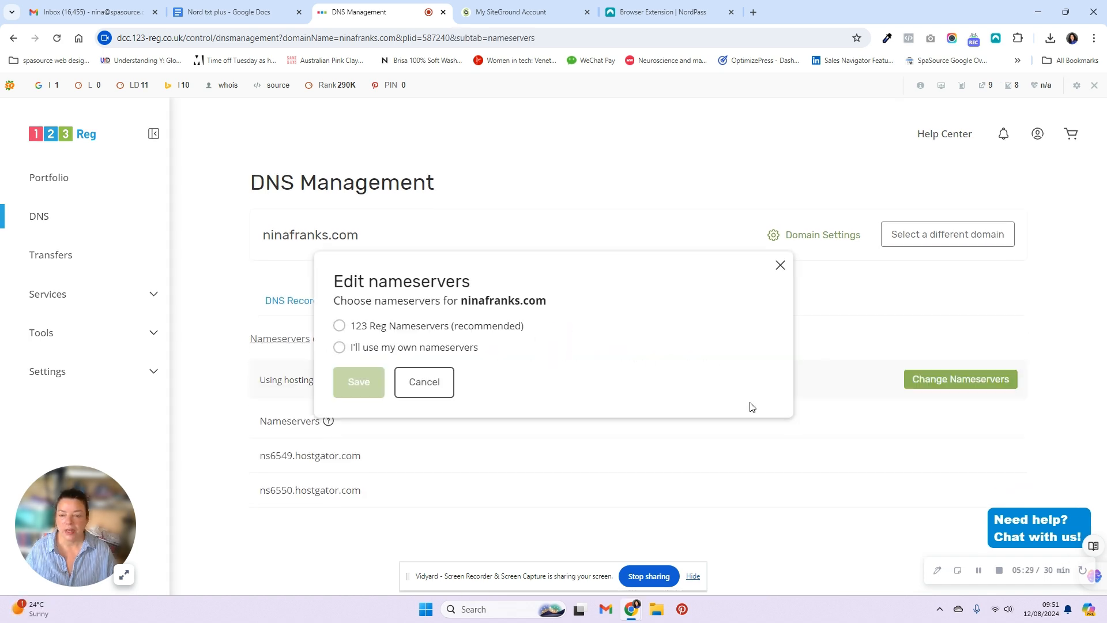
- Choose custom nameservers and enter ns1.siteground.net and ns2.siteground.net
{"action": "left_click", "coordinate": [338, 348]}
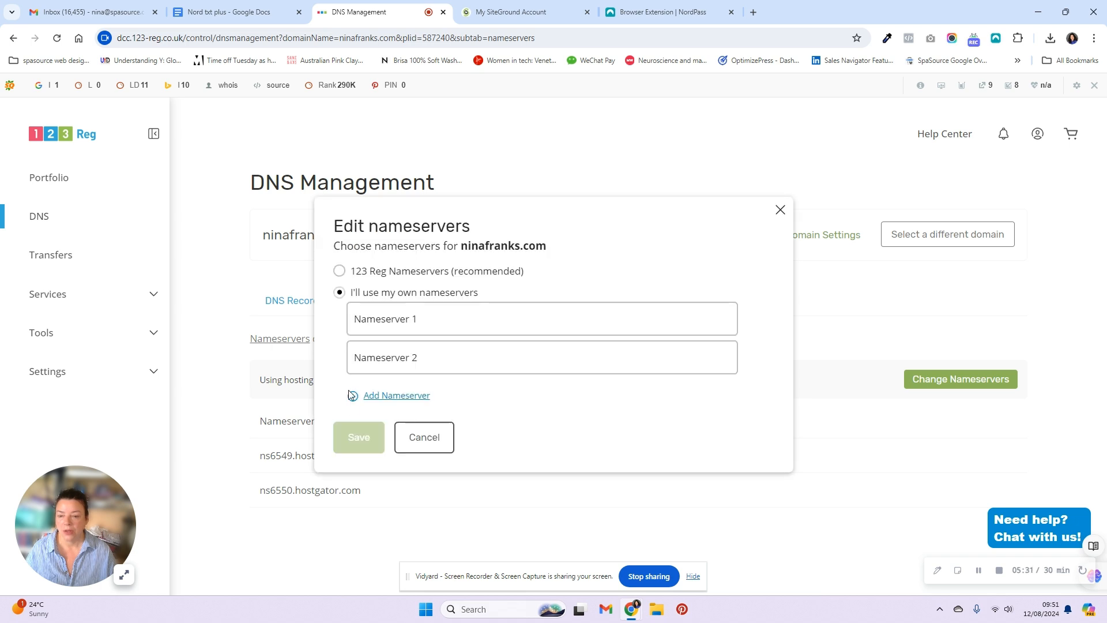
{"action": "left_click", "coordinate": [358, 322]}
{"action": "key", "text": "ctrl+v"}
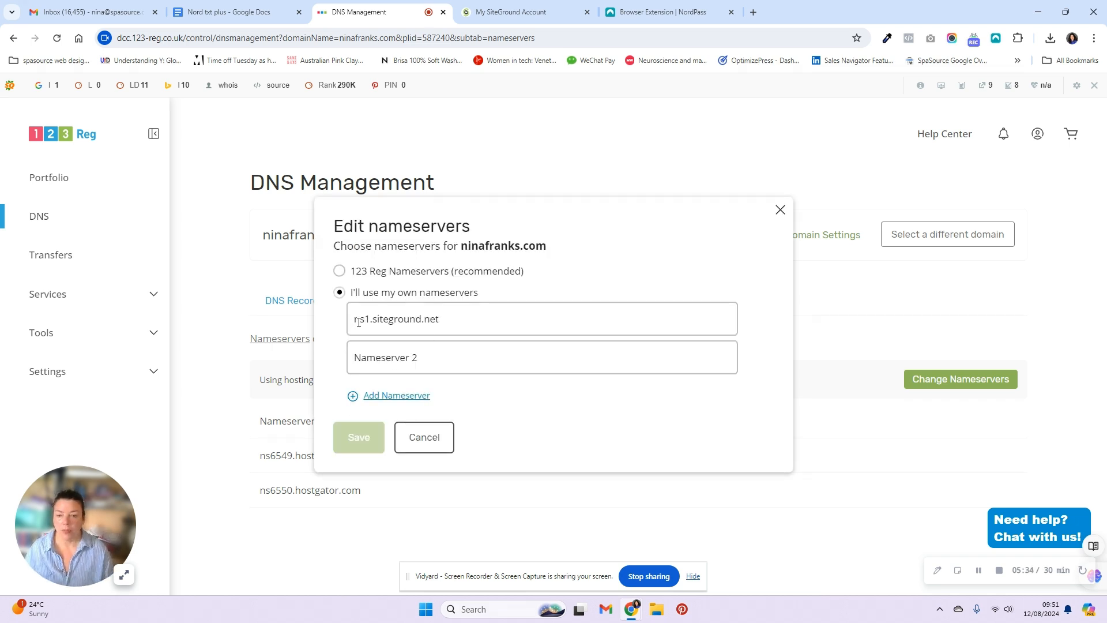
{"action": "left_click", "coordinate": [380, 362]}
{"action": "key", "text": "ctrl+v"}
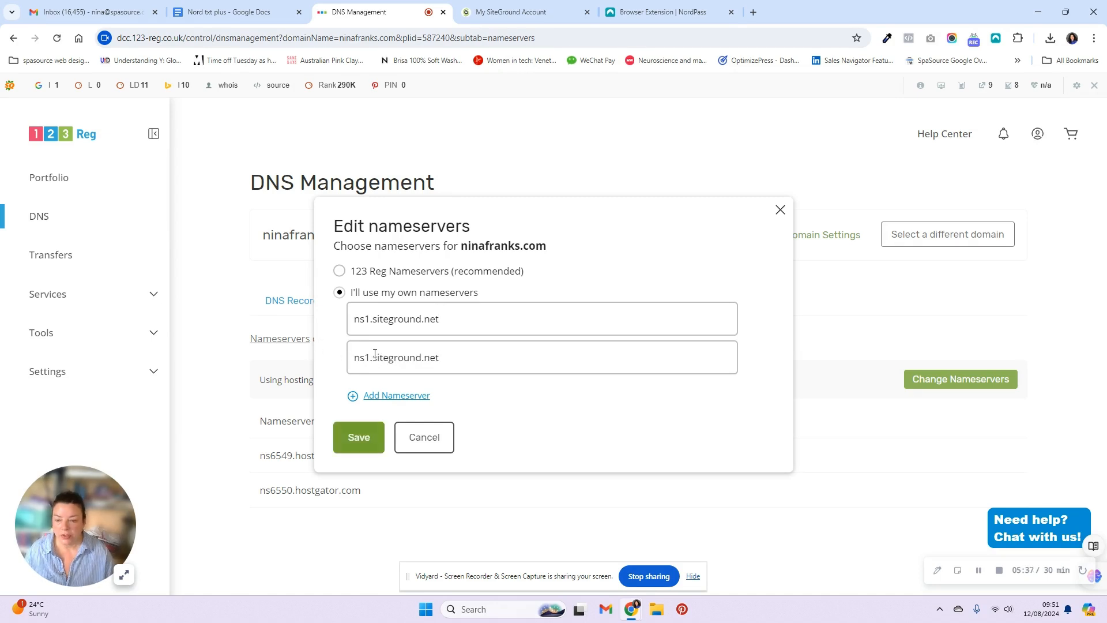
{"action": "left_click", "coordinate": [369, 361]}
{"action": "key", "text": "BackSpace"}
{"action": "type", "text": "2"}
- Save and confirm the nameserver change, then reload to verify the SiteGround nameservers
{"action": "left_click", "coordinate": [358, 439]}
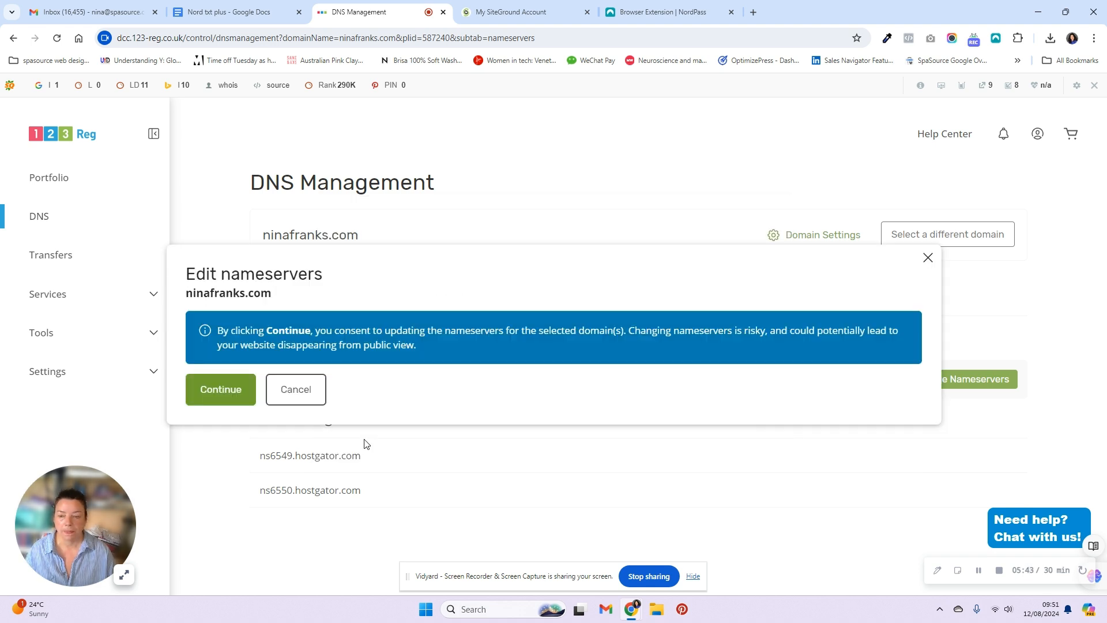
{"action": "left_click", "coordinate": [234, 397]}
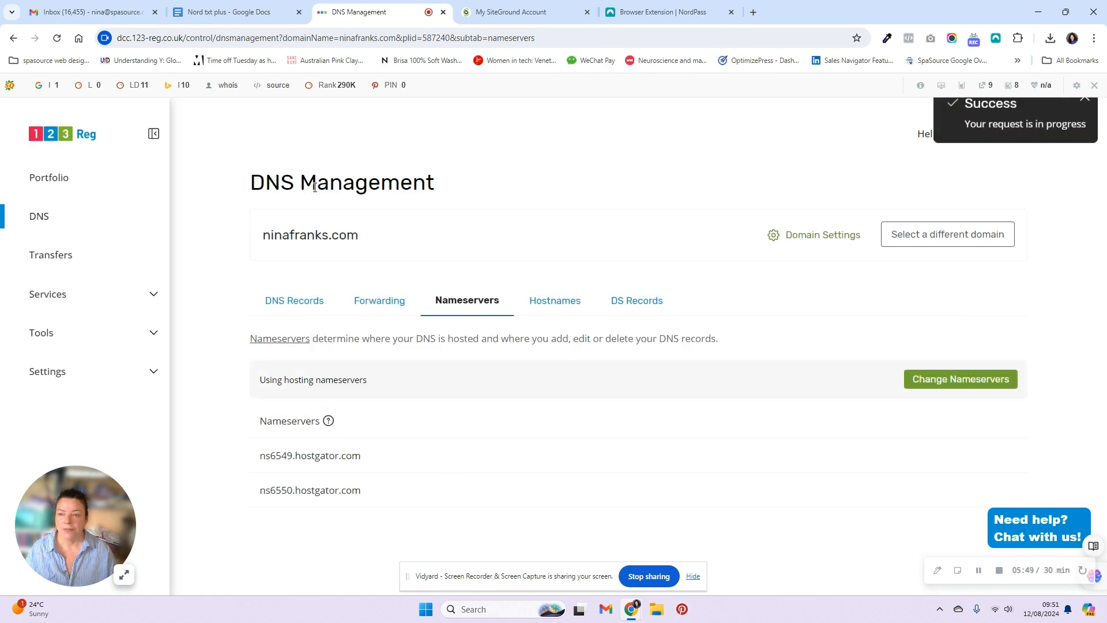
{"action": "left_click", "coordinate": [57, 40]}
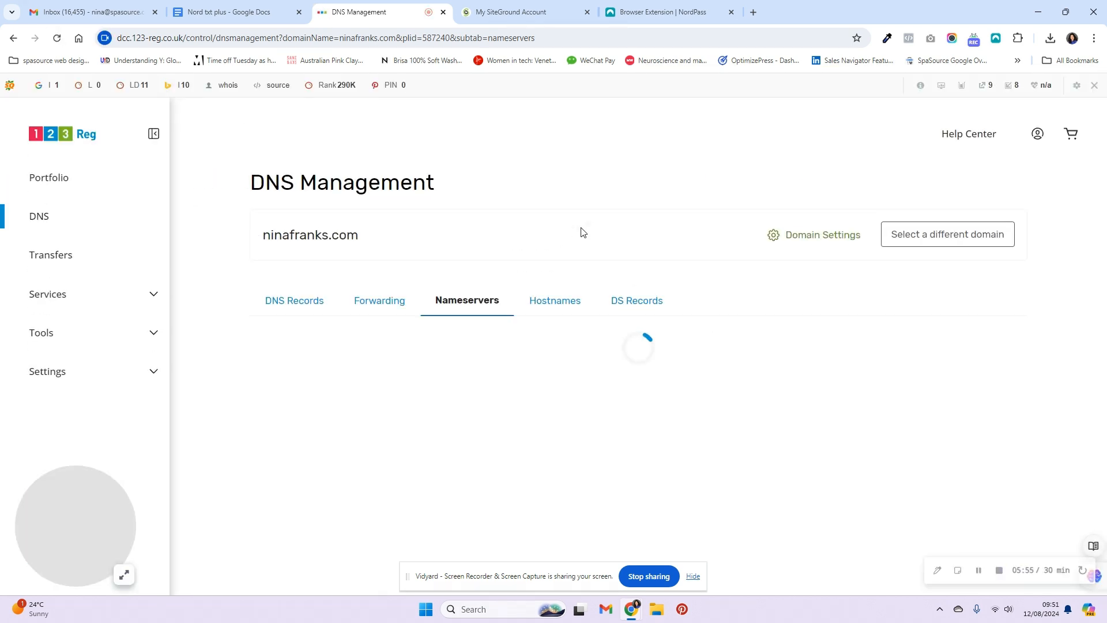
{"action": "left_click", "coordinate": [503, 16]}
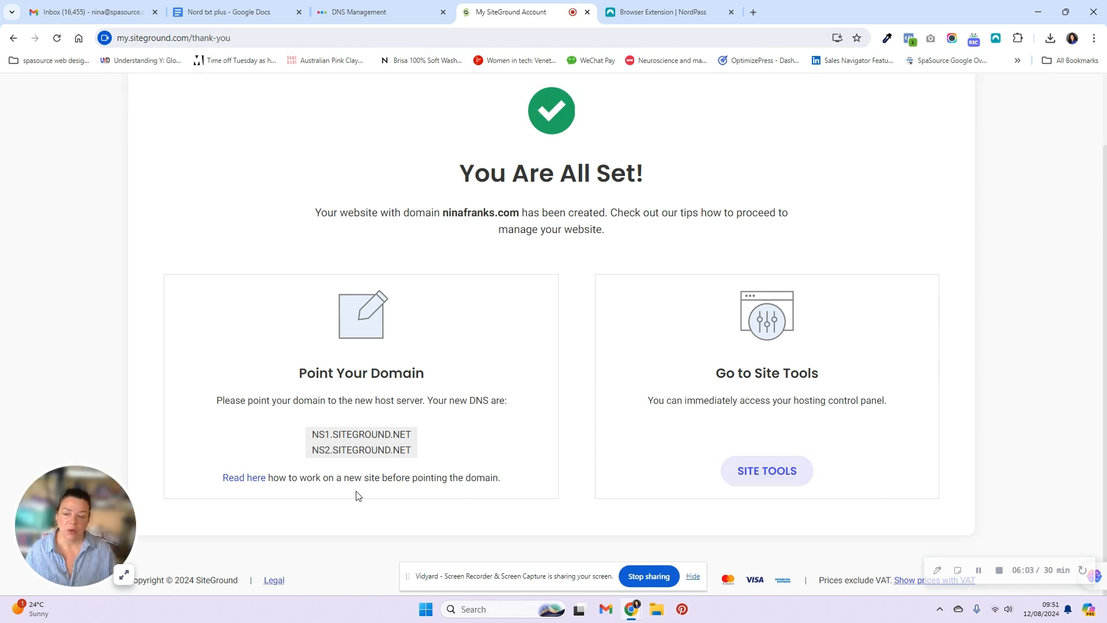
- Open Site Tools for ninafranks.com, turn off the SEObar for this domain, and browse the sidebar
{"action": "left_click", "coordinate": [798, 478]}
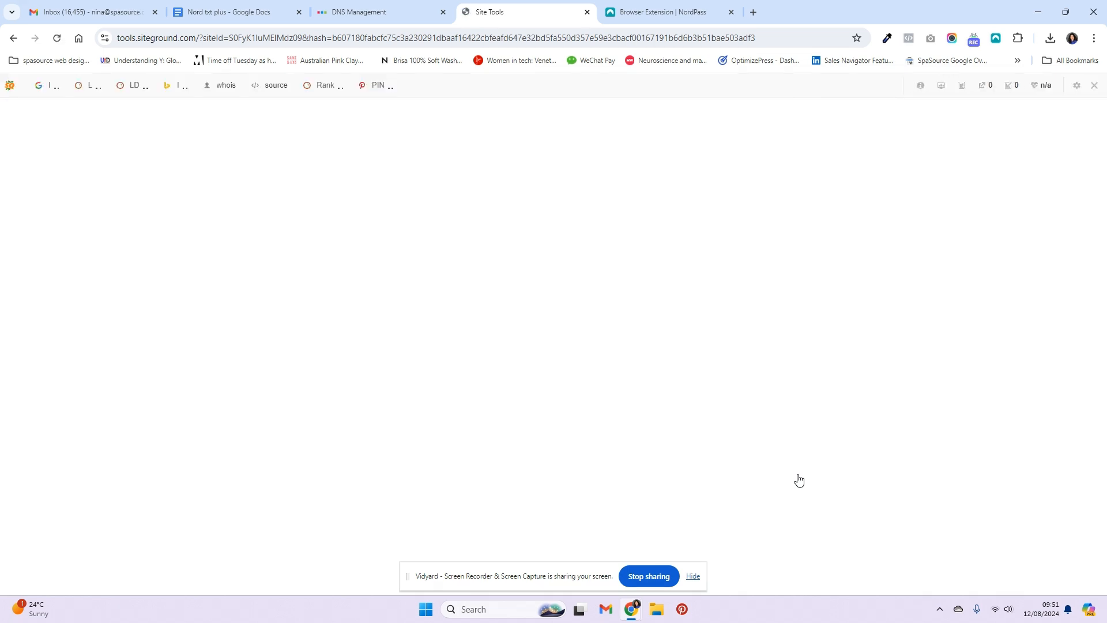
{"action": "left_click", "coordinate": [1094, 85]}
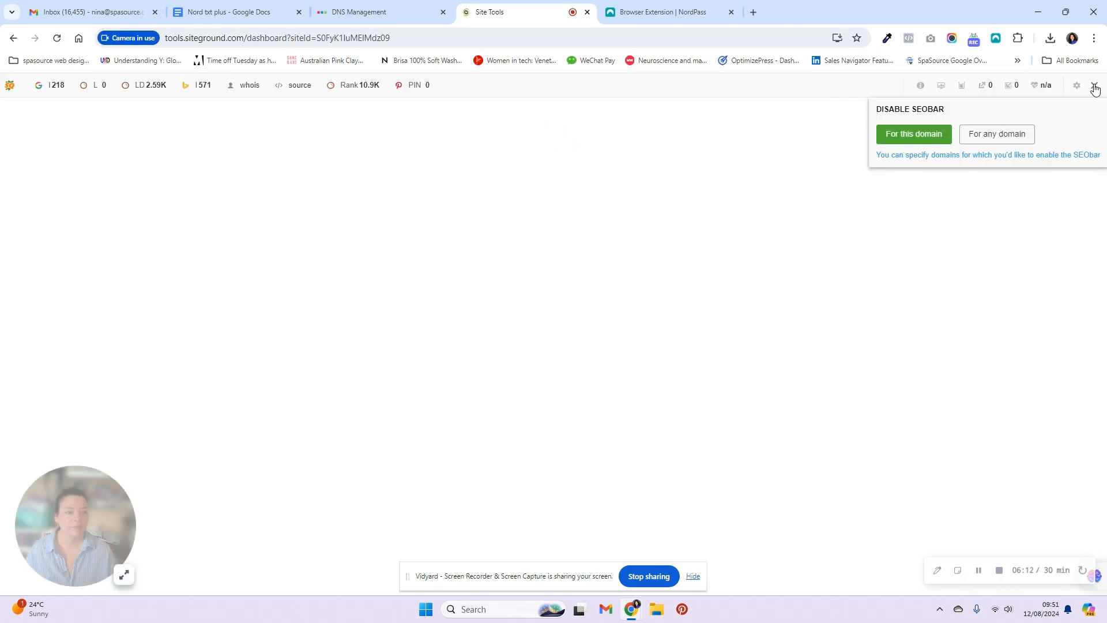
{"action": "left_click", "coordinate": [929, 141]}
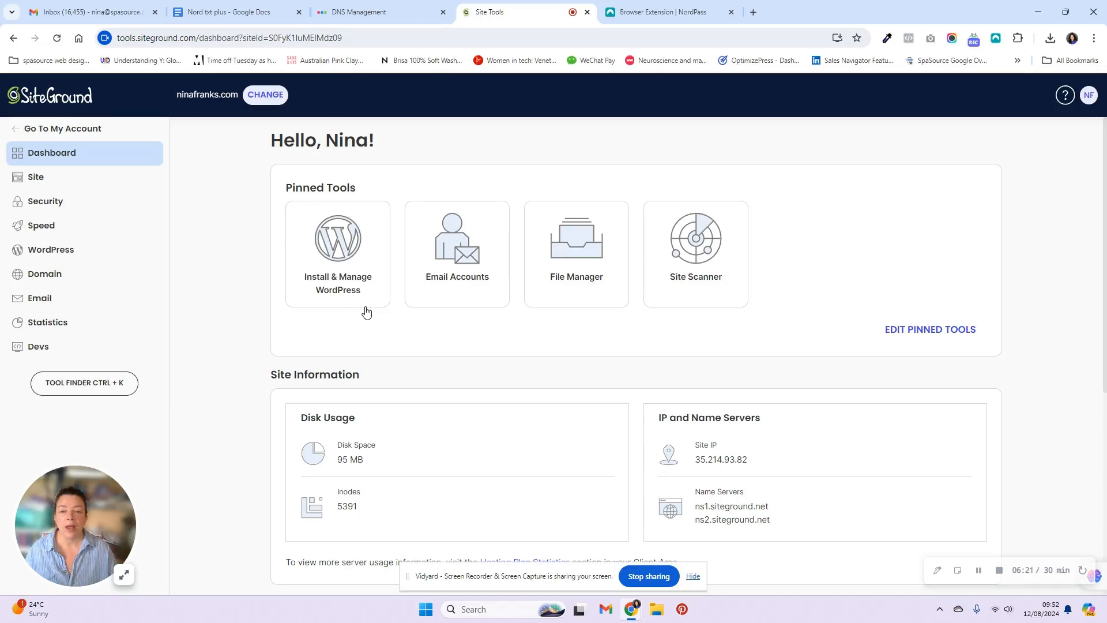
{"action": "left_click", "coordinate": [60, 303]}
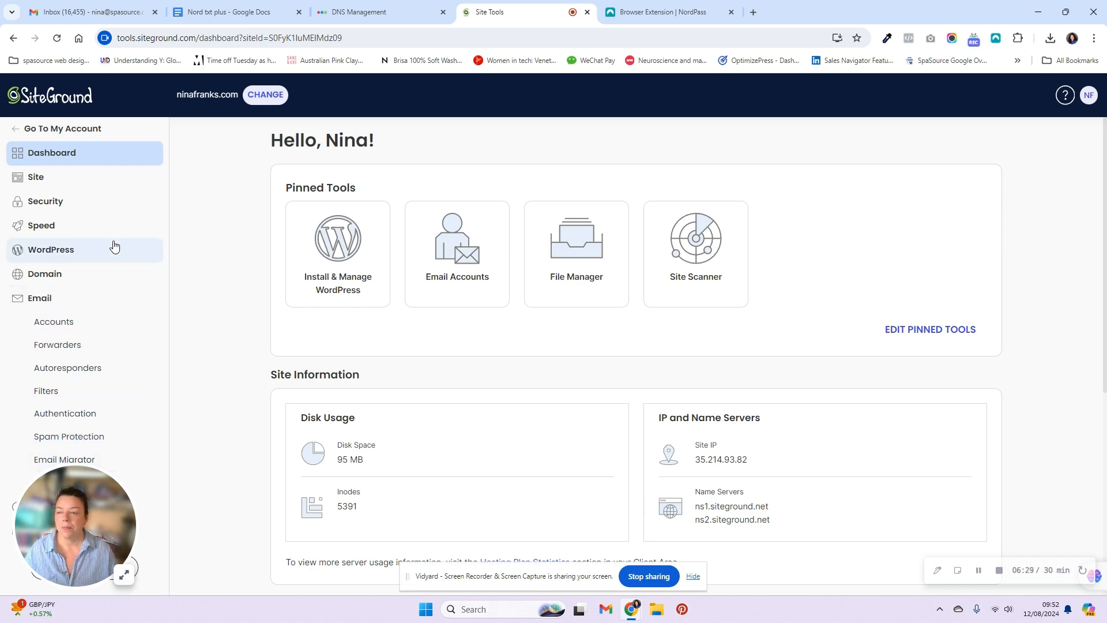
{"action": "scroll", "coordinate": [835, 494], "scroll_direction": "down", "scroll_amount": 6}
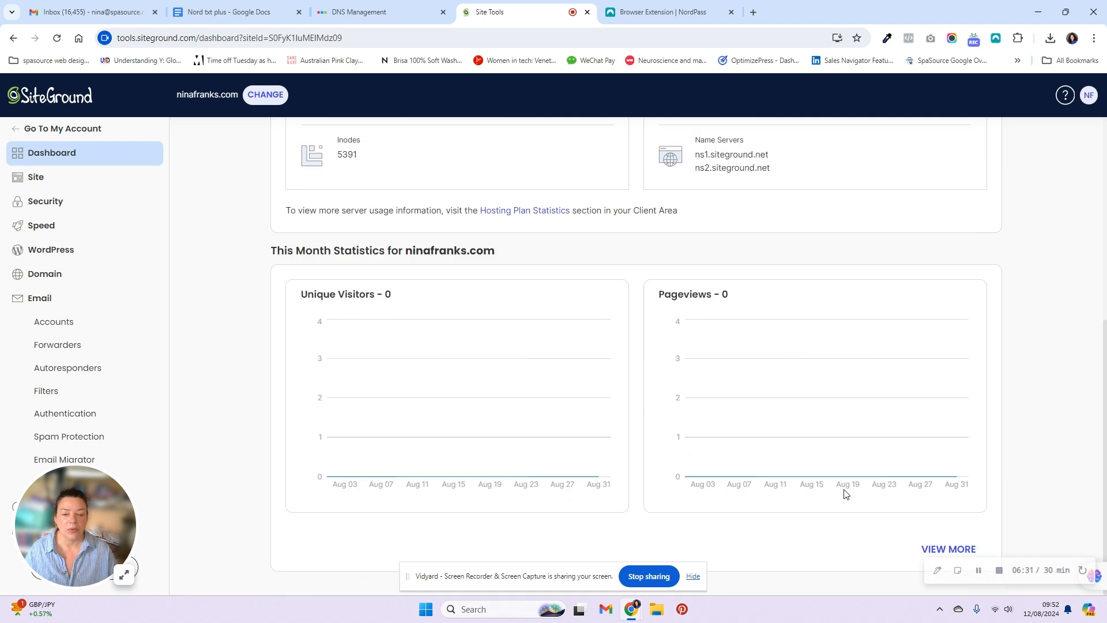
{"action": "scroll", "coordinate": [844, 496], "scroll_direction": "up", "scroll_amount": 6}
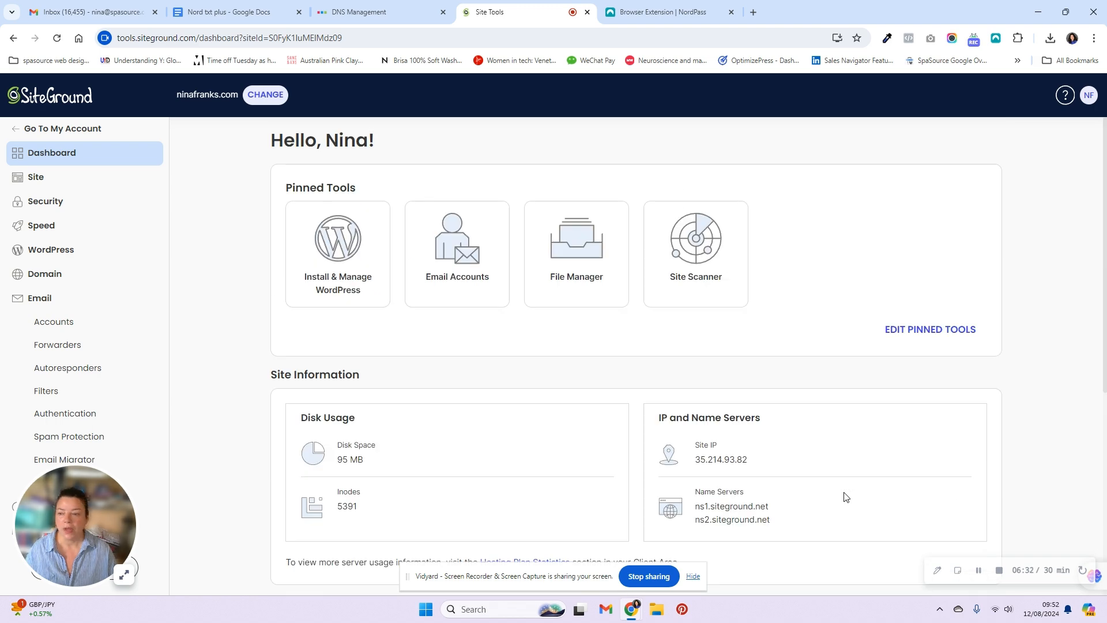
{"action": "left_click", "coordinate": [59, 249]}
- Open WordPress Install & Manage to see ninafranks.com's WordPress 6.6.1 installation
{"action": "left_click", "coordinate": [68, 272]}
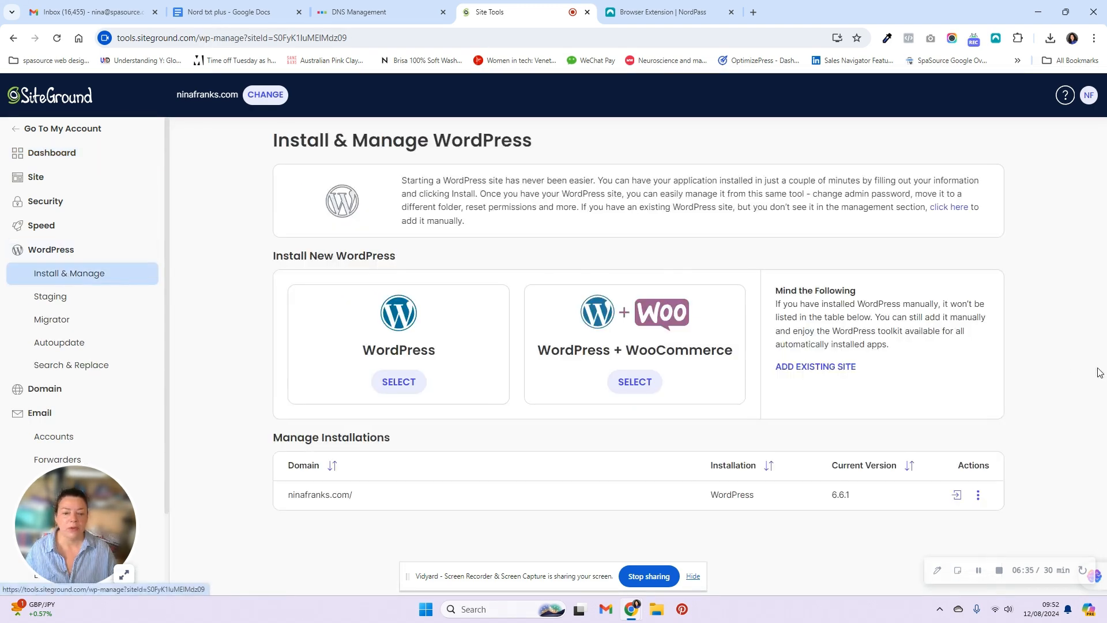